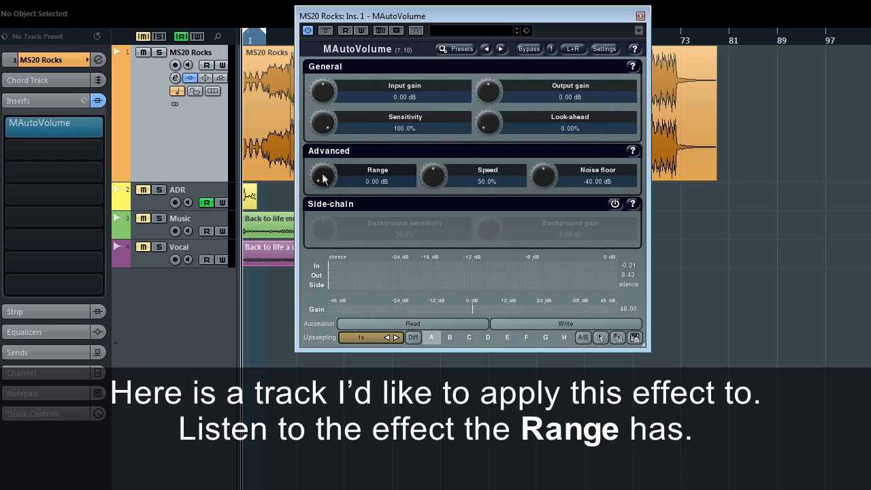
# Play the MS20 Rocks track and raise MAutoVolume's Range to +23.04 dB
pyautogui.press('space')
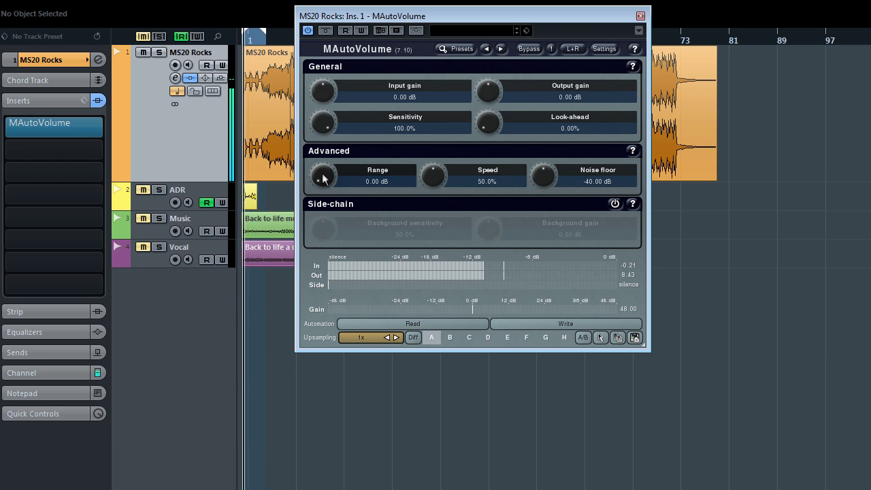
pyautogui.moveTo(332, 179); pyautogui.dragTo(331, 105)
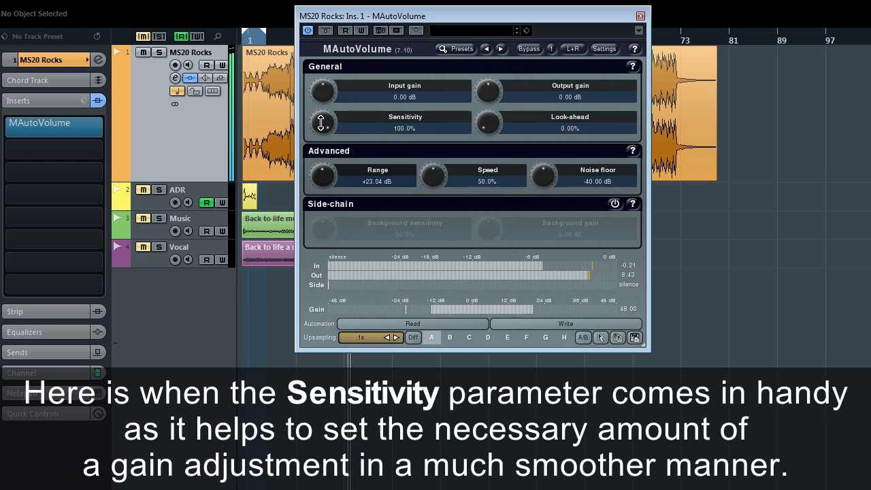
# Nudge MAutoVolume's Sensitivity knob down to try a smoother gain response
pyautogui.moveTo(321, 123)
pyautogui.mouseDown()
pyautogui.moveTo(321, 203)
pyautogui.moveTo(321, 129)
pyautogui.mouseUp()
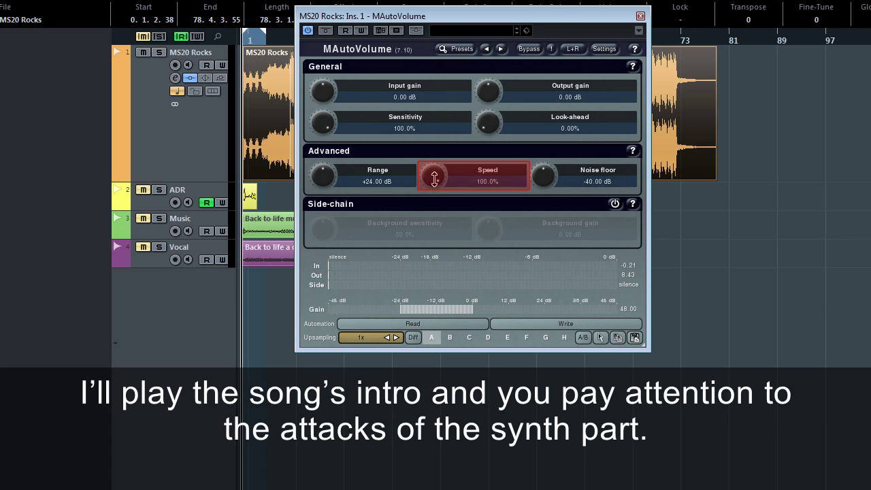
# Play the song's intro while pulling MAutoVolume's Speed down to 0%
pyautogui.press('space')
pyautogui.moveTo(434, 178); pyautogui.dragTo(435, 144)
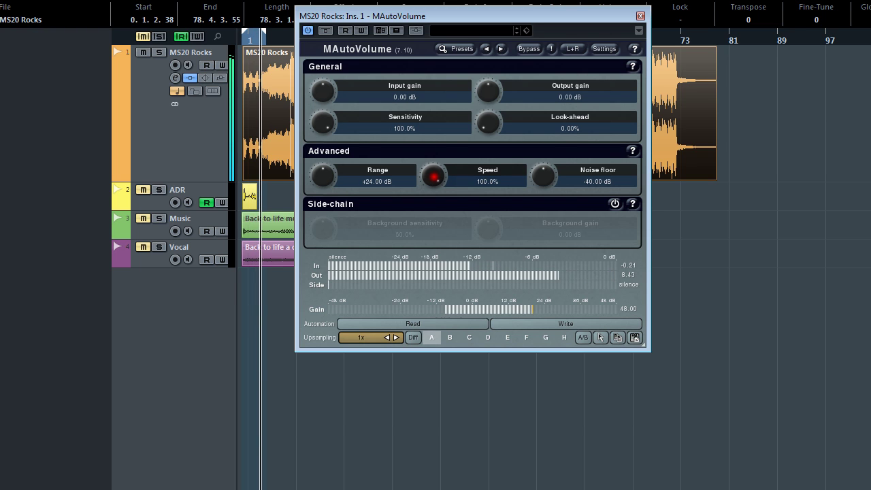
pyautogui.moveTo(434, 143)
pyautogui.mouseDown()
pyautogui.moveTo(434, 211)
pyautogui.moveTo(434, 143)
pyautogui.mouseUp()
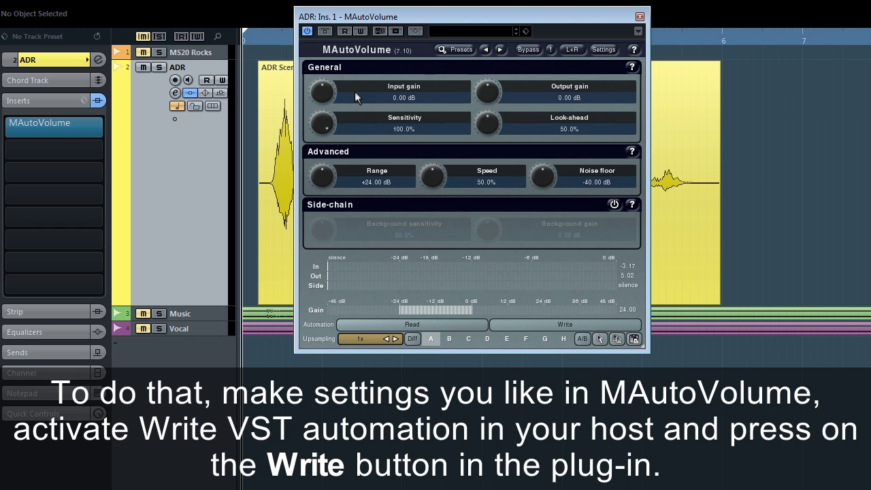
# Enable host and plugin automation writing, then play one ADR pass to record the gain moves
pyautogui.click(363, 30)
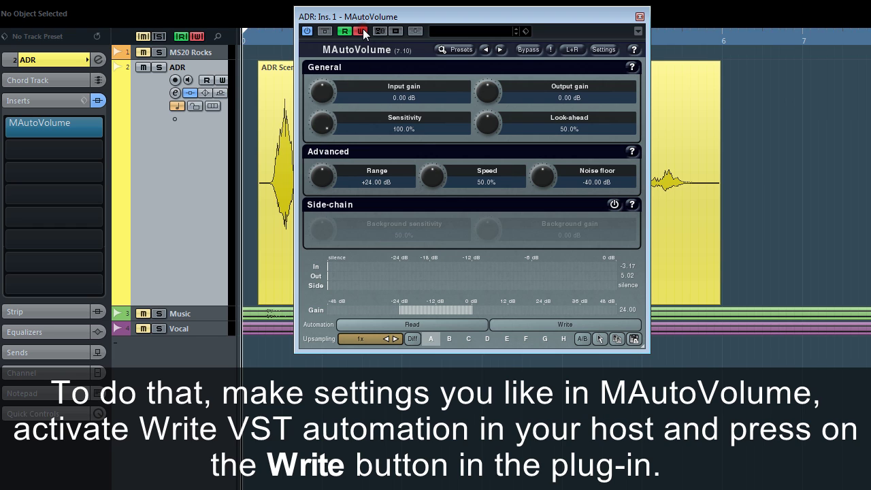
pyautogui.click(523, 324)
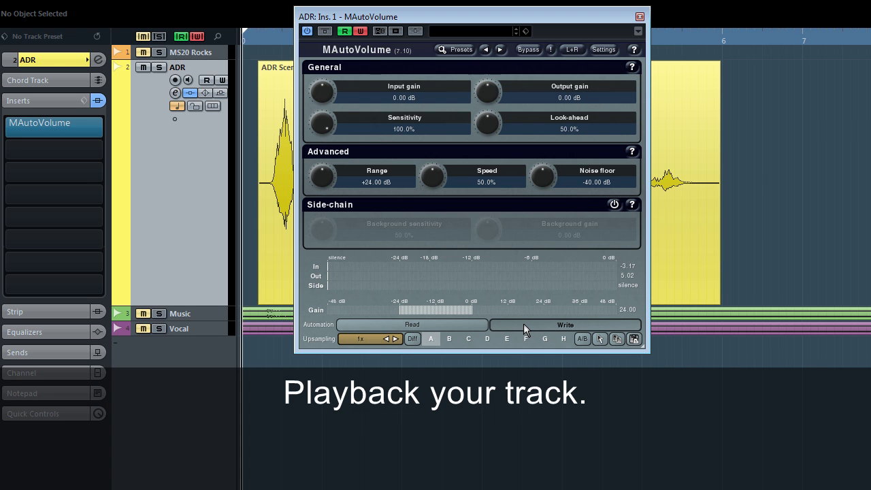
pyautogui.press('space')
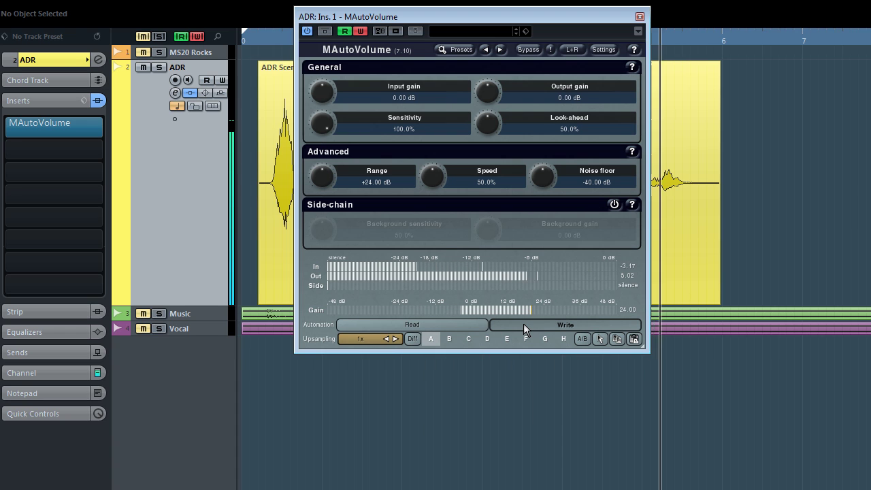
pyautogui.press('space')
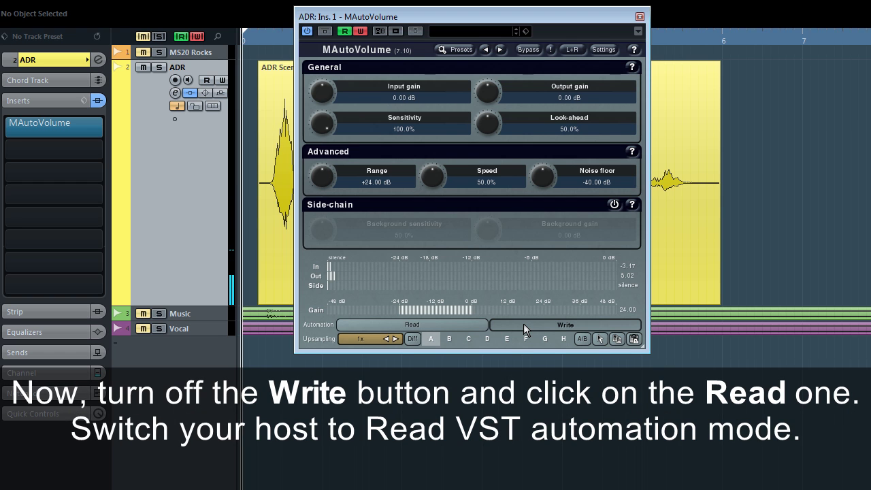
# Switch MAutoVolume from Write to Read, turn off host writing, and play the ADR track
pyautogui.click(523, 324)
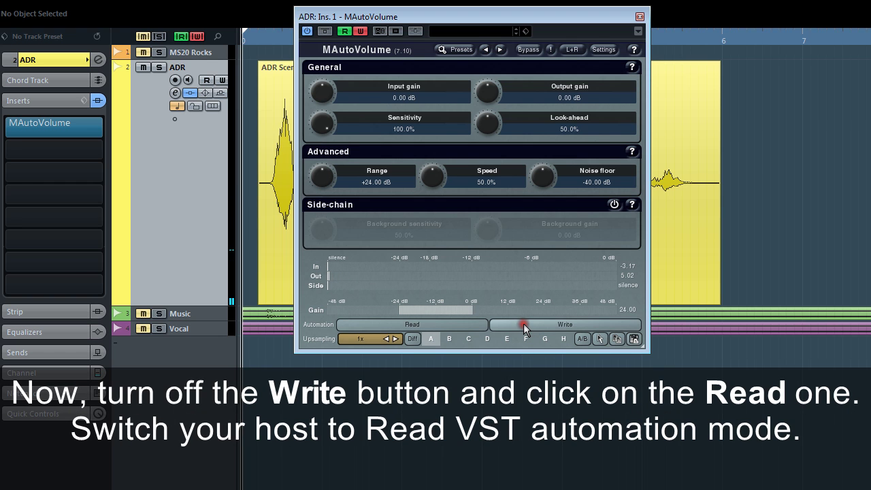
pyautogui.click(444, 326)
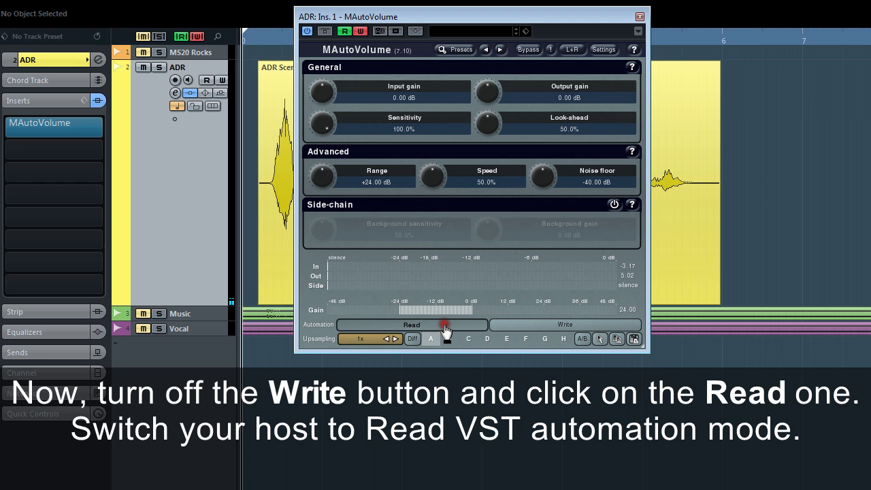
pyautogui.click(359, 32)
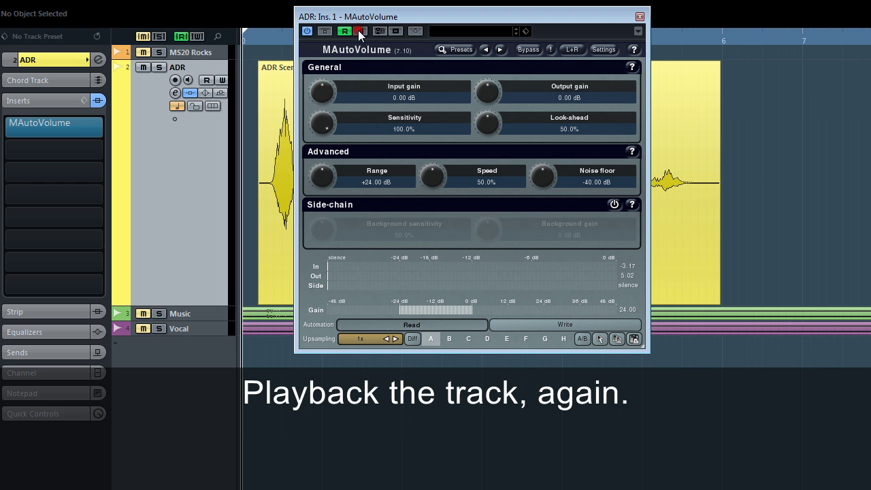
pyautogui.press('space')
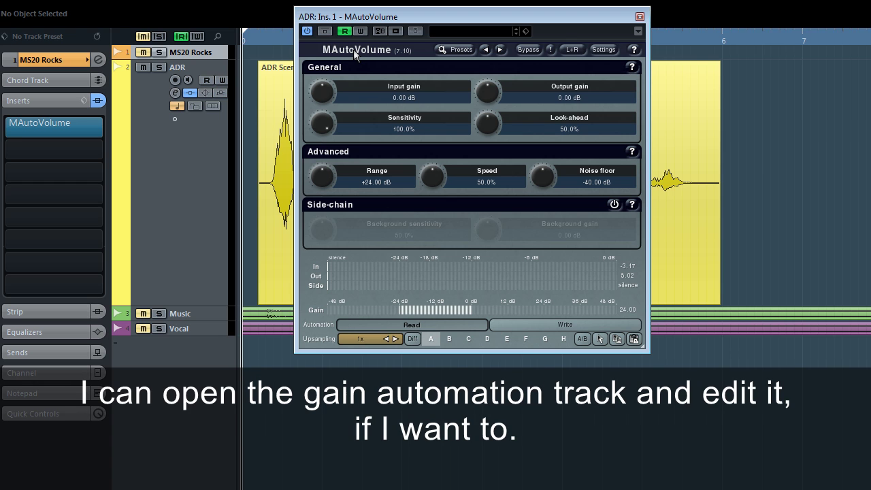
# Close the MAutoVolume editor and reveal the ADR track's gain automation lane
pyautogui.click(640, 17)
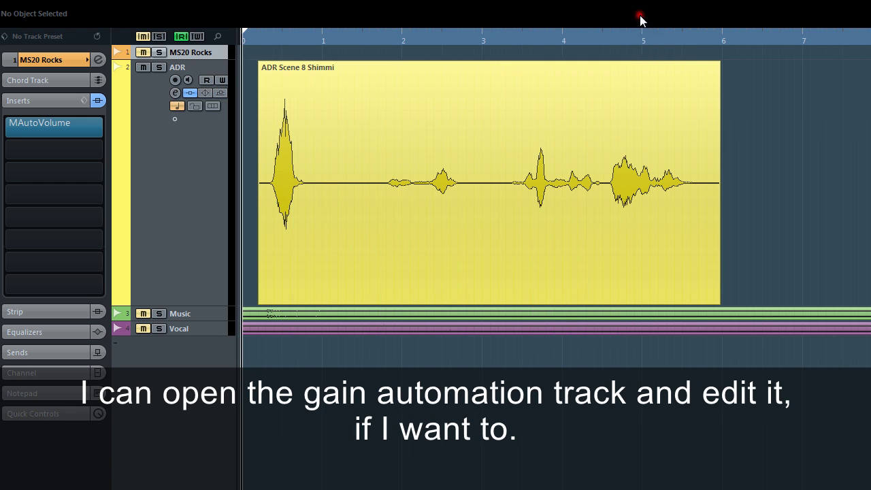
pyautogui.click(117, 301)
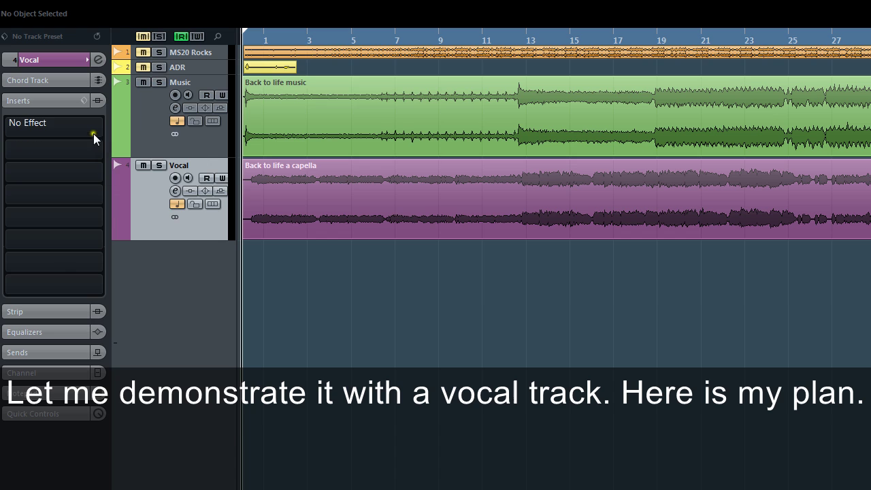
# Put MeldaProduction > Dynamics > MAutoVolume in the Vocal track's first insert slot
pyautogui.click(91, 127)
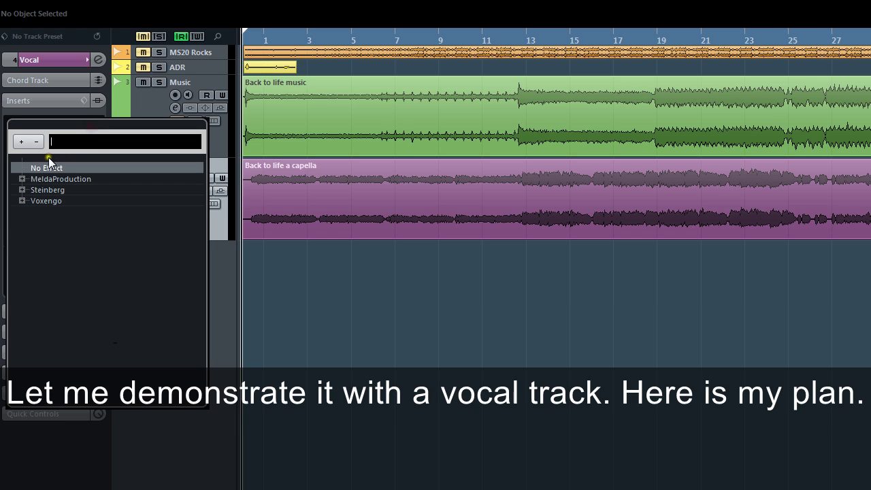
pyautogui.click(21, 179)
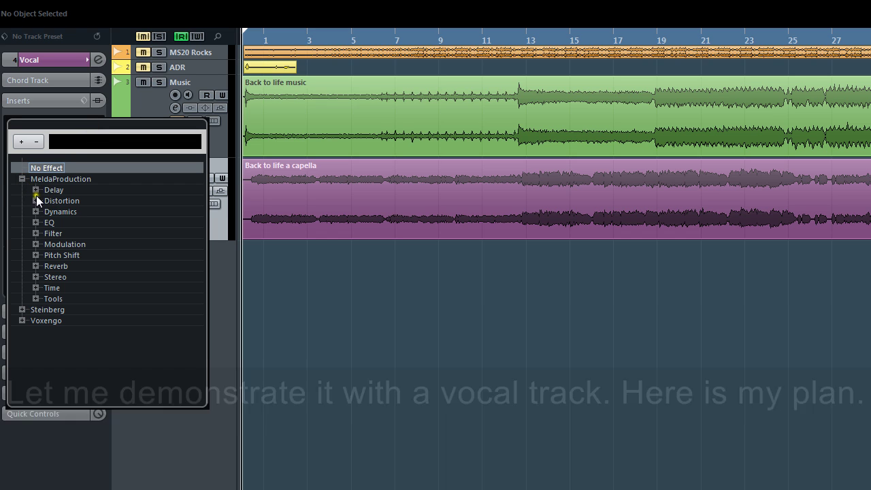
pyautogui.click(36, 211)
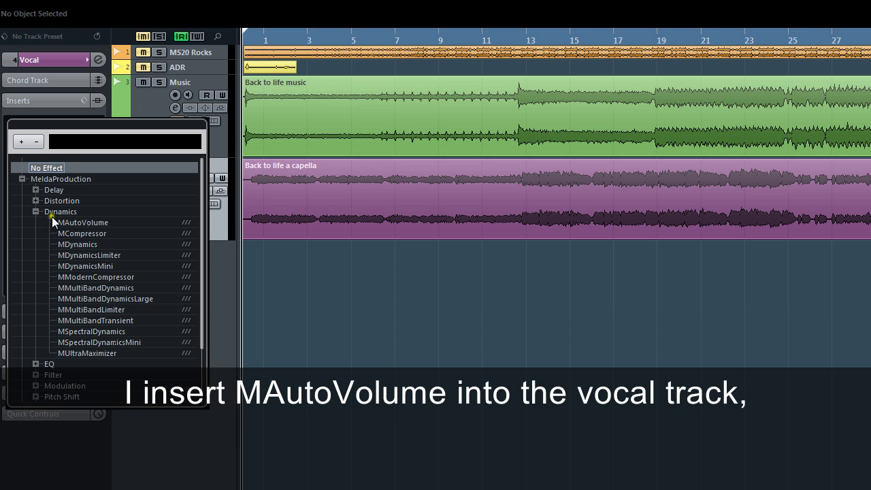
pyautogui.click(68, 223)
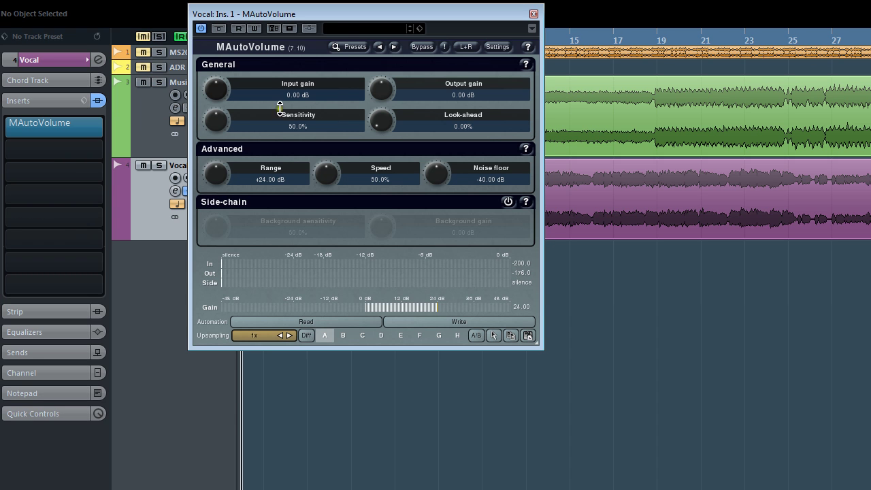
# Load the Tutorial preset, switch on MAutoVolume's side-chain, and select the Music track
pyautogui.click(349, 47)
pyautogui.click(531, 159)
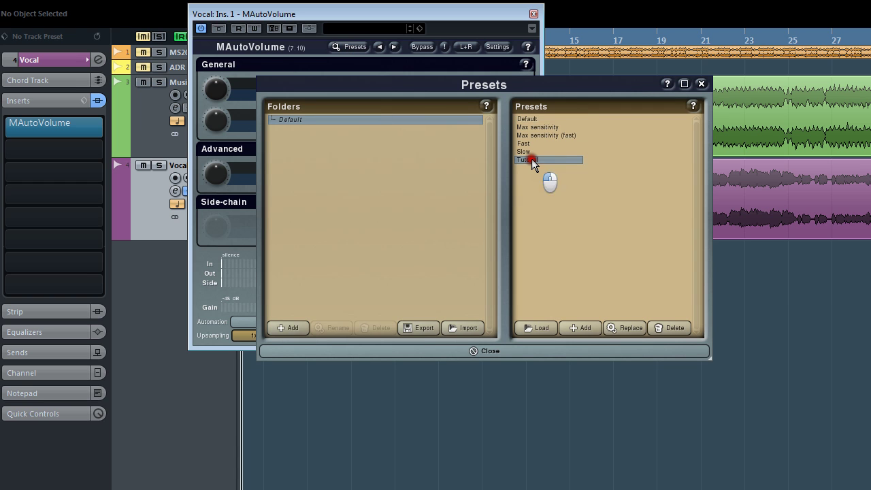
pyautogui.click(510, 350)
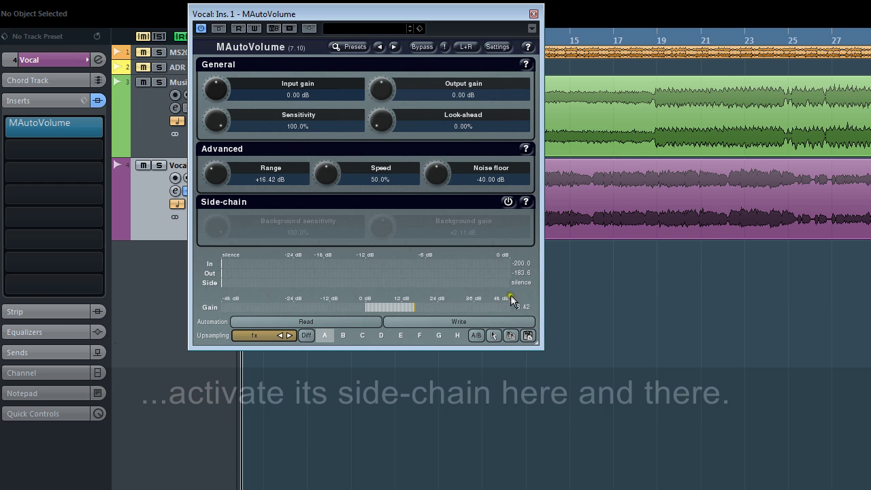
pyautogui.click(507, 202)
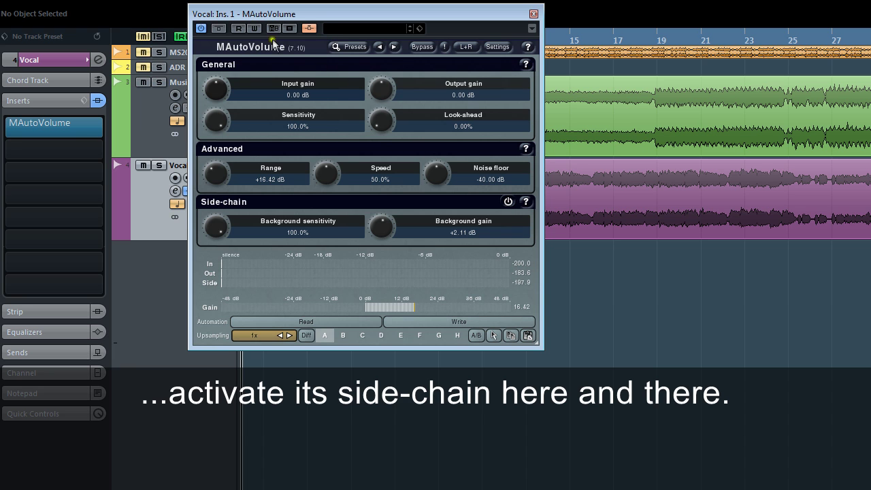
pyautogui.click(147, 126)
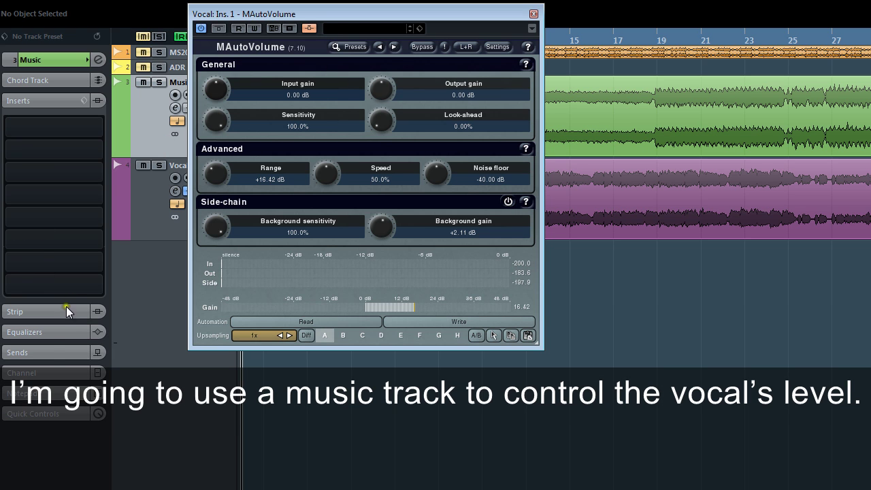
# Route Music's send 1 to Side-chains > Vocal: Ins. 1 - MAutoVolume, enable it, and play
pyautogui.click(49, 352)
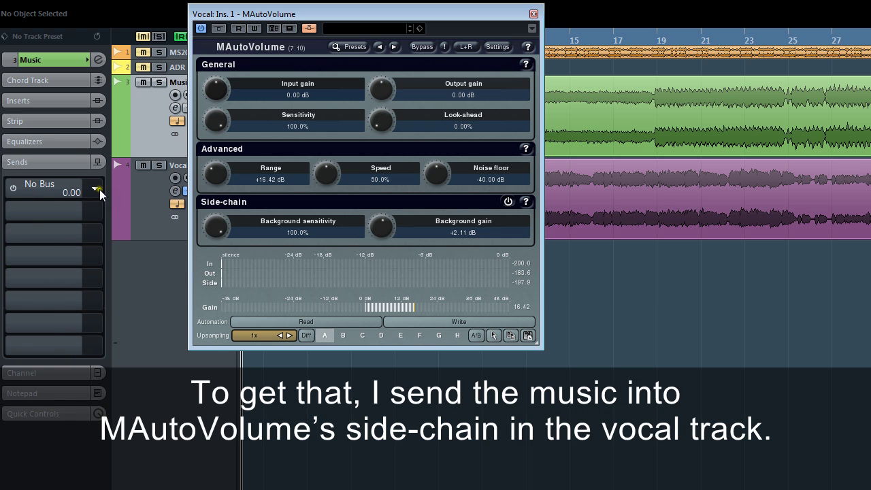
pyautogui.click(100, 189)
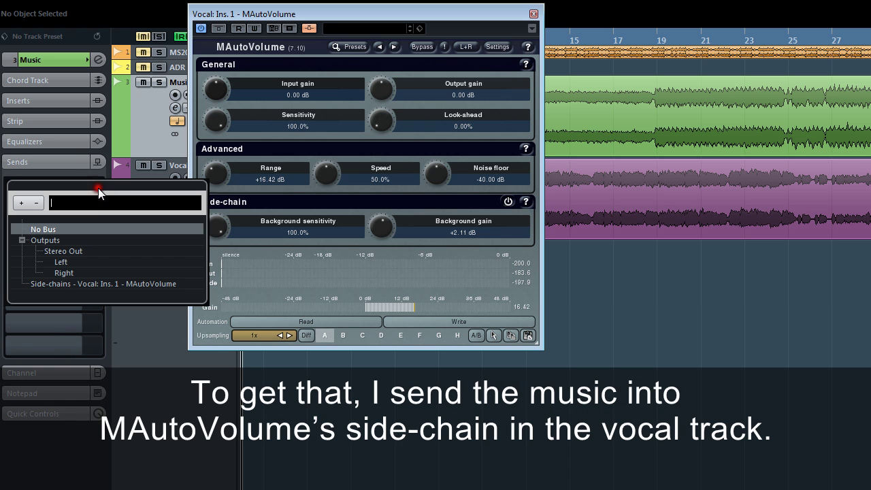
pyautogui.click(73, 284)
pyautogui.click(12, 190)
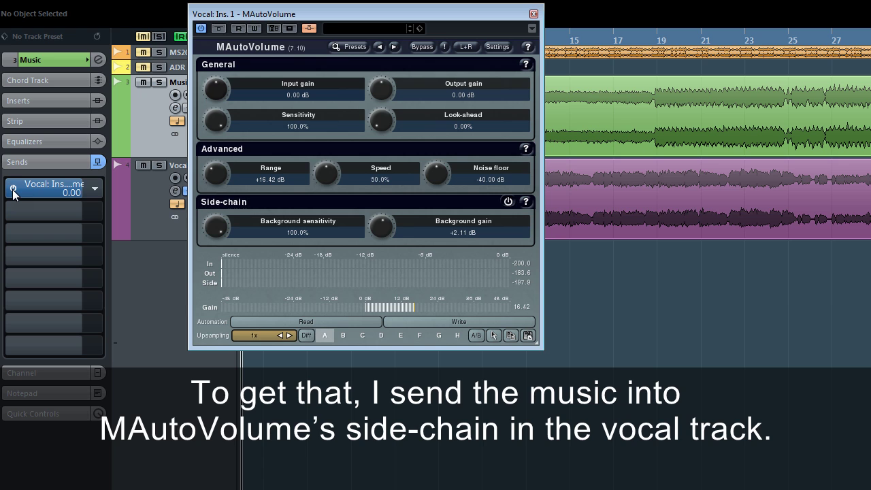
pyautogui.press('space')
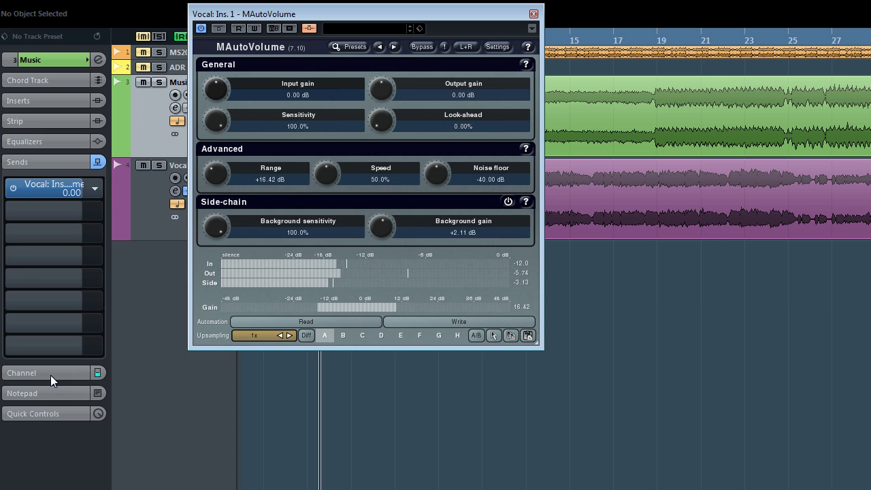
# Show the Music channel fader in the Inspector and pull it down so the vocal follows
pyautogui.click(50, 374)
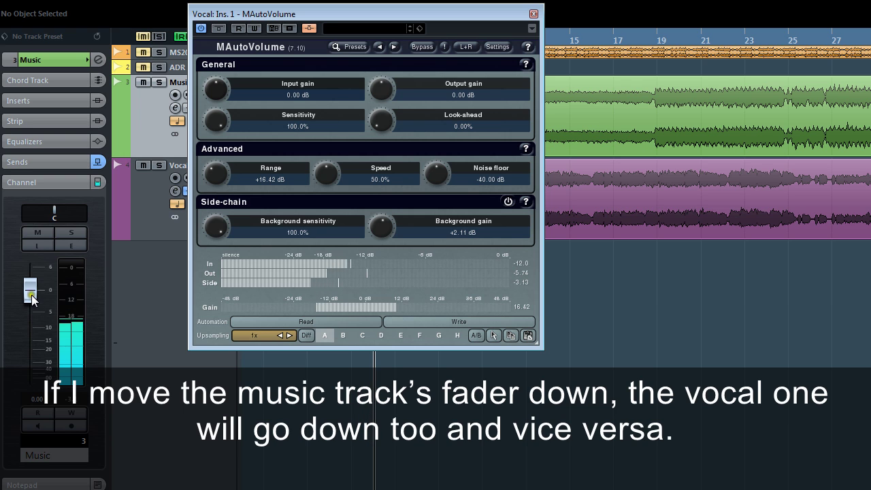
pyautogui.moveTo(31, 298)
pyautogui.mouseDown()
pyautogui.moveTo(30, 375)
pyautogui.moveTo(31, 291)
pyautogui.mouseUp()
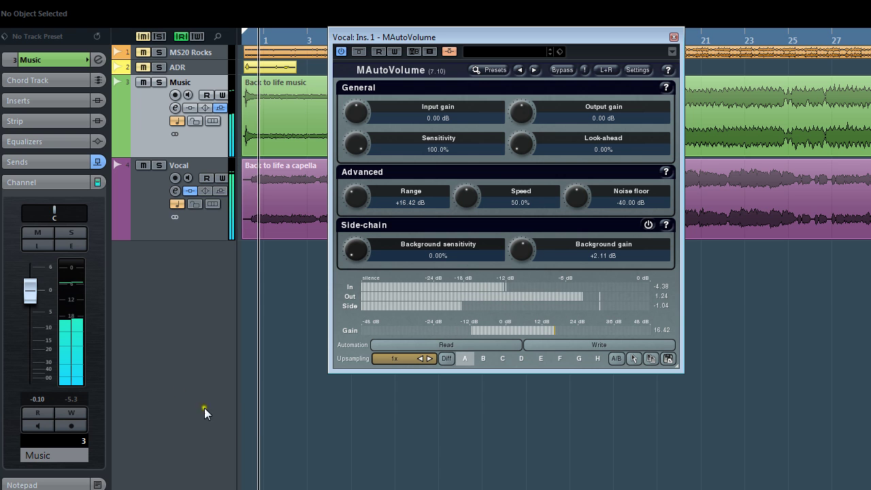
# During playback, lower the Music fader while sweeping MAutoVolume's Background sensitivity to compare results, then stop playback
pyautogui.moveTo(29, 289)
pyautogui.mouseDown()
pyautogui.moveTo(32, 380)
pyautogui.moveTo(31, 293)
pyautogui.mouseUp()
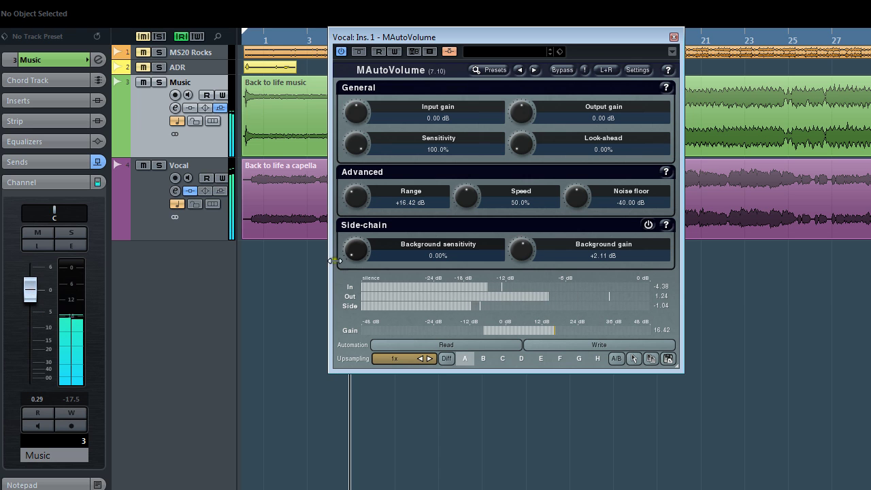
pyautogui.moveTo(355, 249); pyautogui.dragTo(314, 265)
pyautogui.moveTo(30, 289)
pyautogui.mouseDown()
pyautogui.moveTo(24, 373)
pyautogui.moveTo(28, 292)
pyautogui.mouseUp()
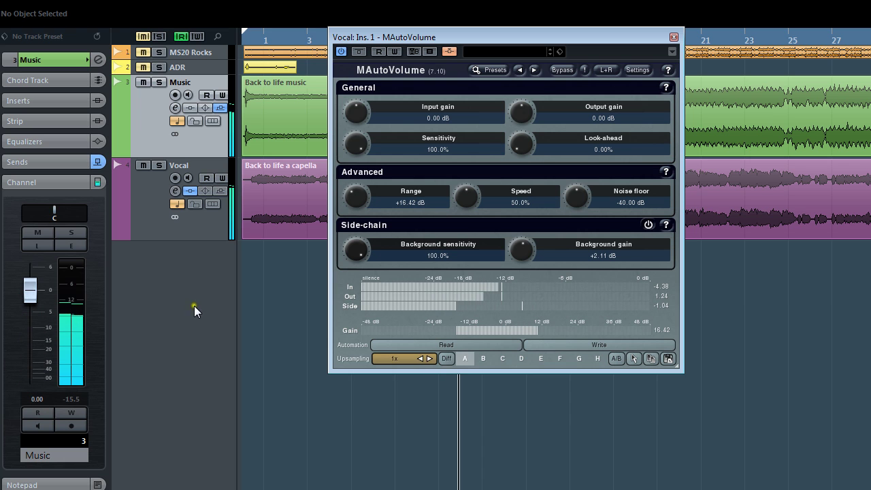
pyautogui.press('space')
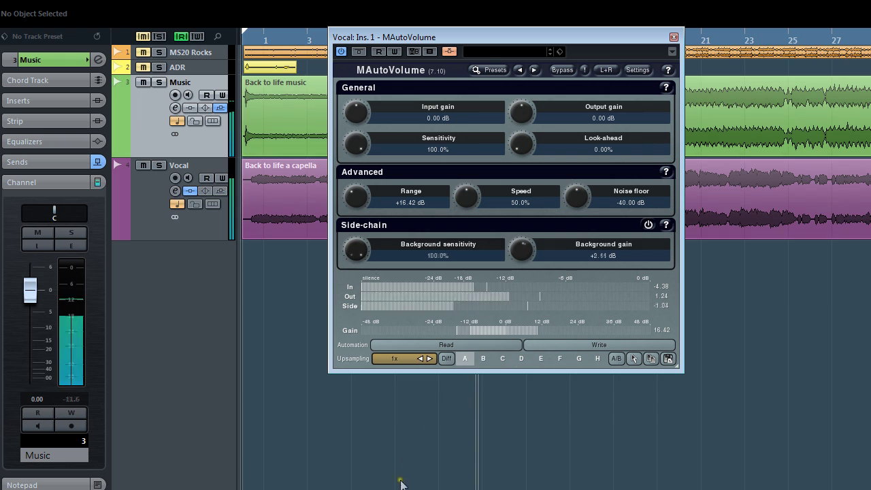